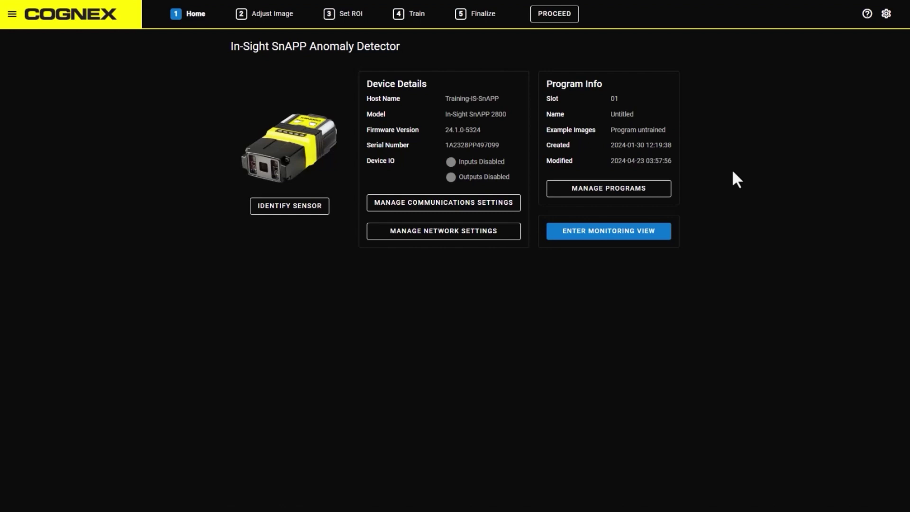
- Switch the sensor from Anomaly Detector to the Counter app, using the last active program for the destination app
left_click(888, 18)
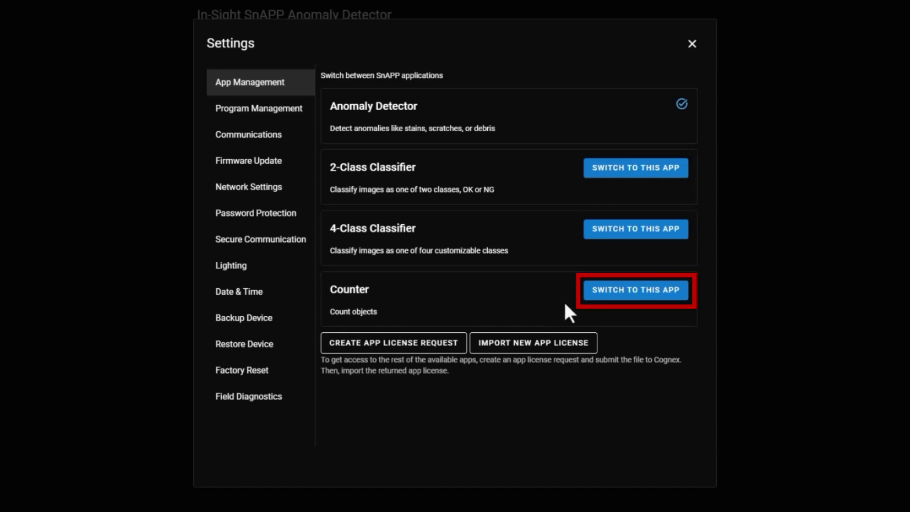
left_click(639, 297)
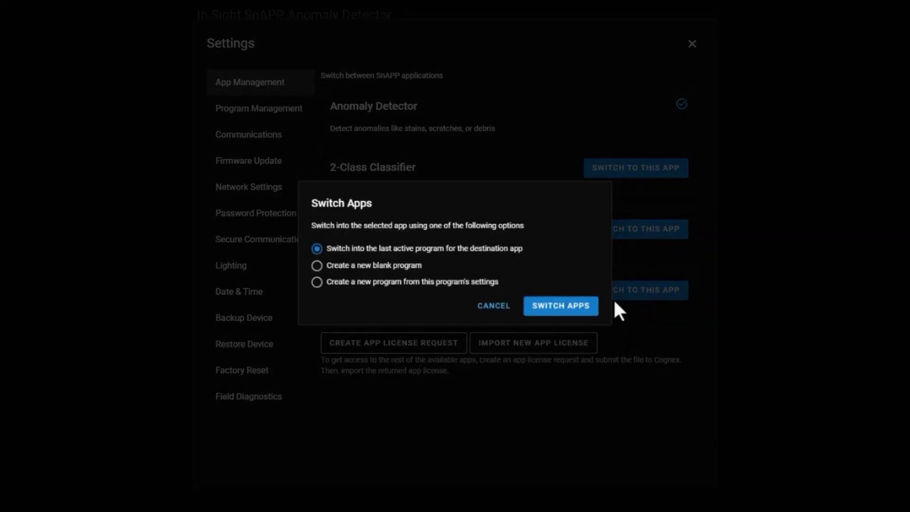
left_click(565, 308)
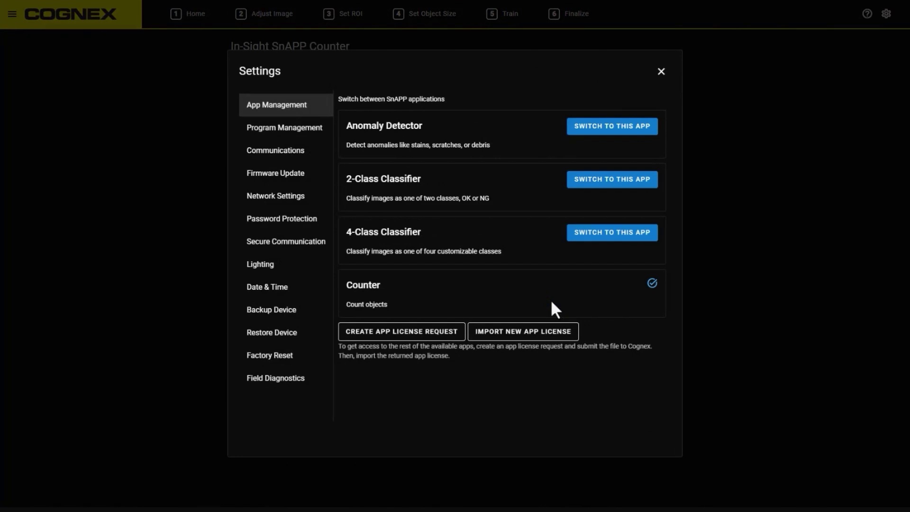
left_click(661, 72)
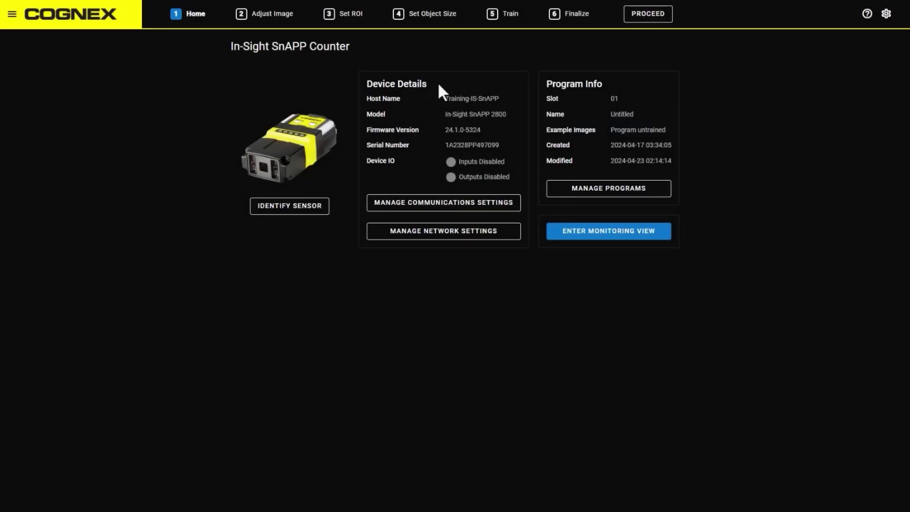
- Tune the image settings automatically with the tuning region over the whole image, and move on to the ROI stage
left_click(268, 22)
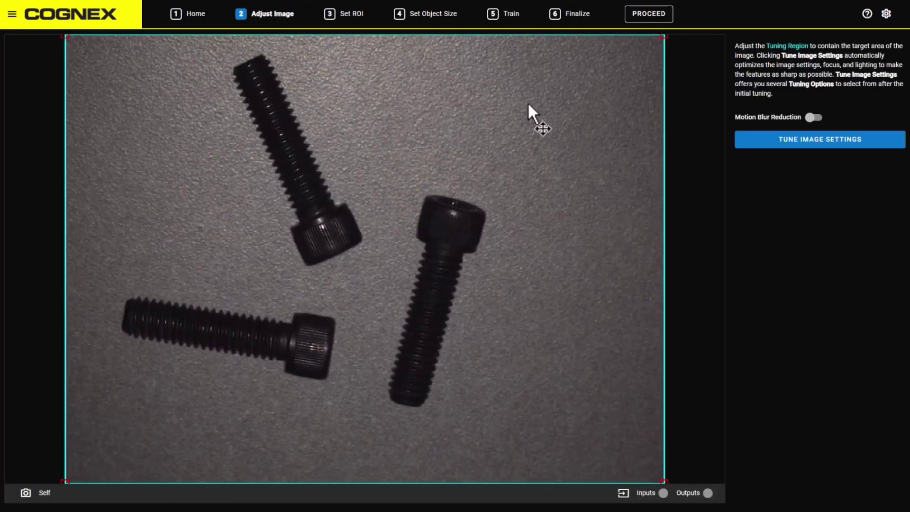
left_click(768, 141)
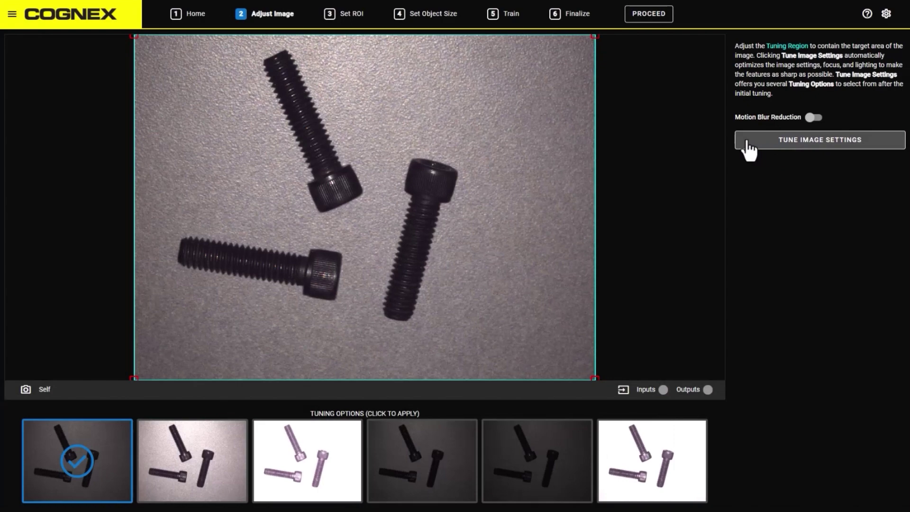
left_click(354, 19)
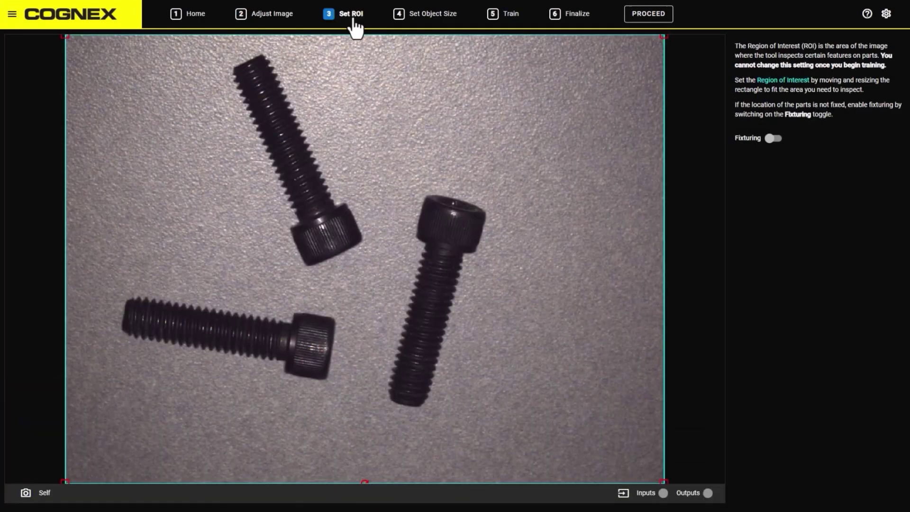
- Move and enlarge the Object Size area so that it encloses the head of the bolt on the right of the image
left_click(432, 21)
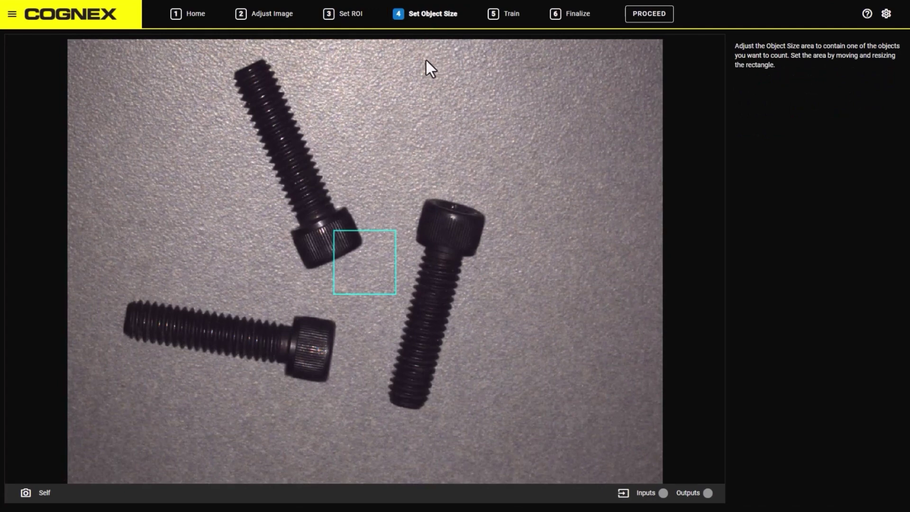
left_click_drag(369, 229, 454, 195)
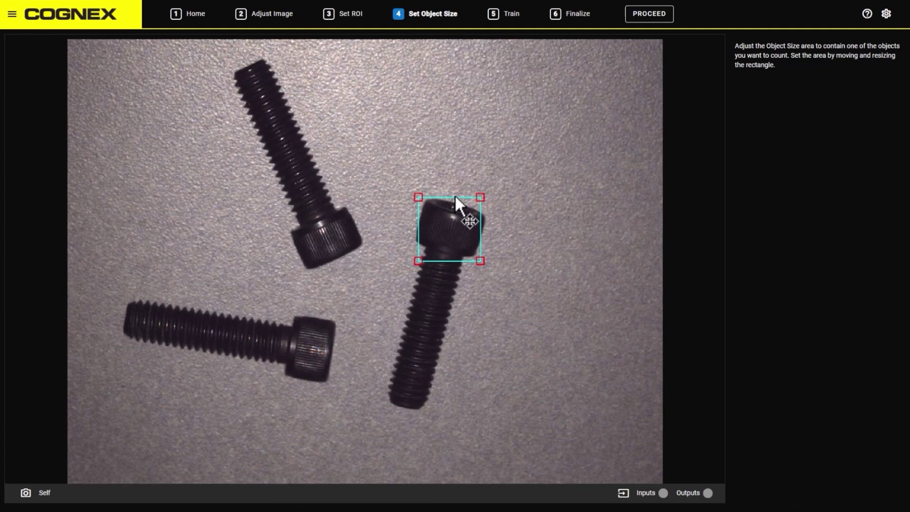
left_click_drag(480, 197, 491, 191)
left_click_drag(417, 260, 408, 268)
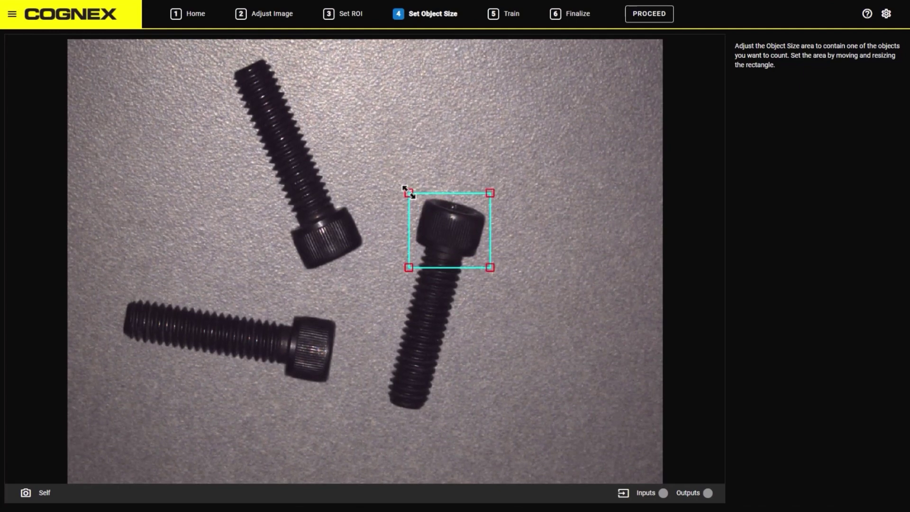
left_click_drag(409, 192, 410, 189)
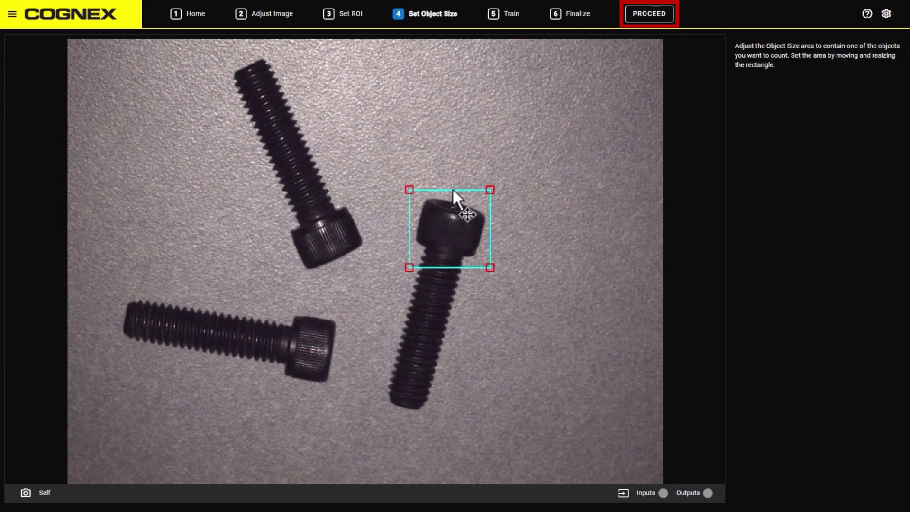
- Mark the heads of all three bolts in the image as objects and train the counter
left_click(509, 22)
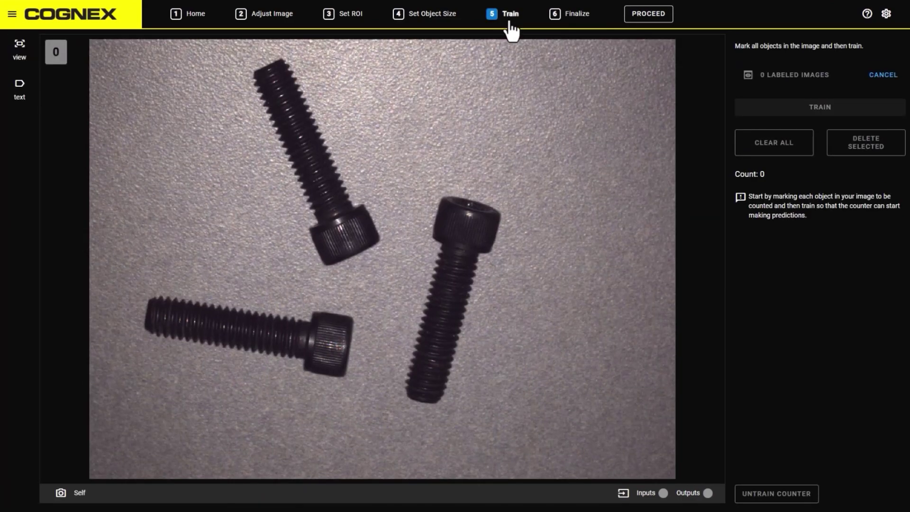
left_click(345, 235)
left_click(329, 344)
left_click(467, 226)
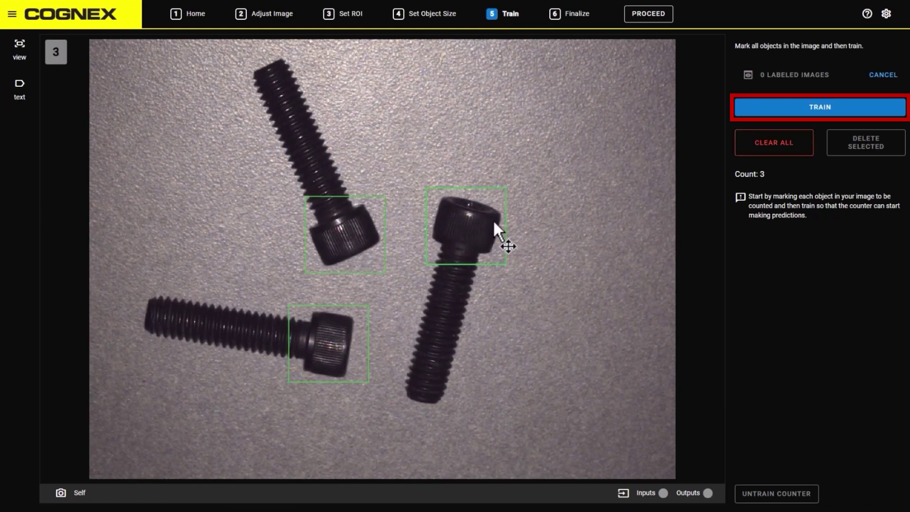
left_click(788, 116)
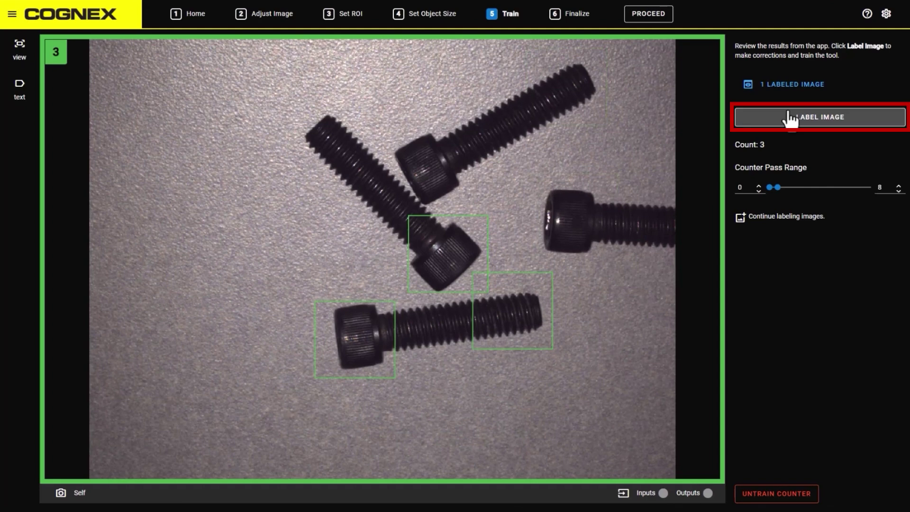
- Label the new image, adjusting the mark on the middle bolt head and adding marks on the two unmarked bolt heads
left_click(789, 119)
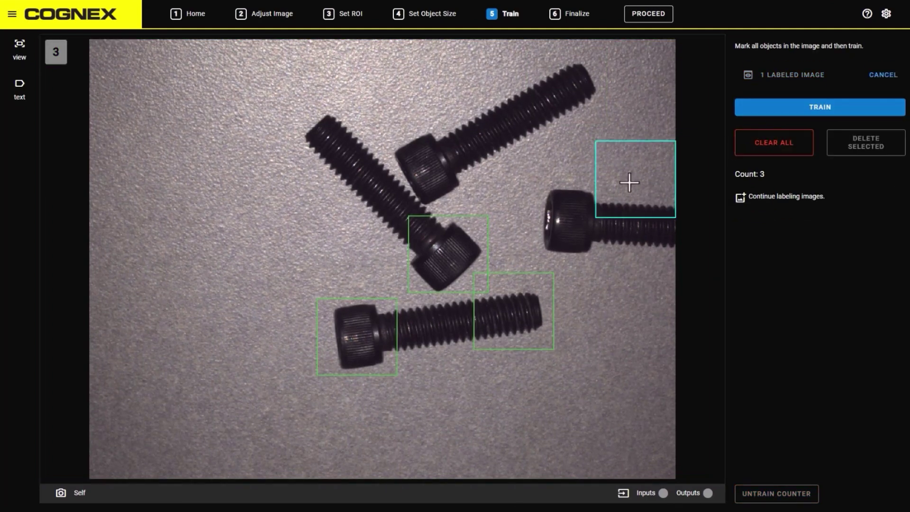
left_click(487, 229)
left_click_drag(488, 228, 488, 232)
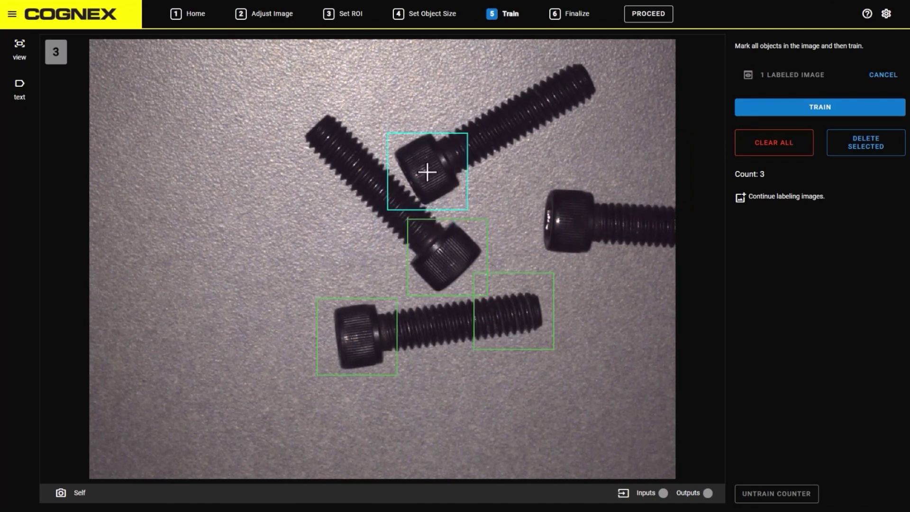
left_click(428, 170)
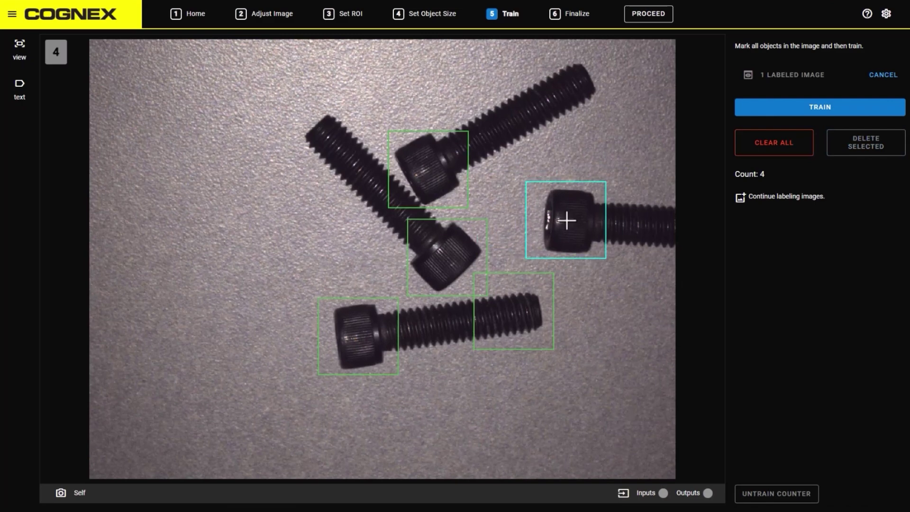
left_click(571, 221)
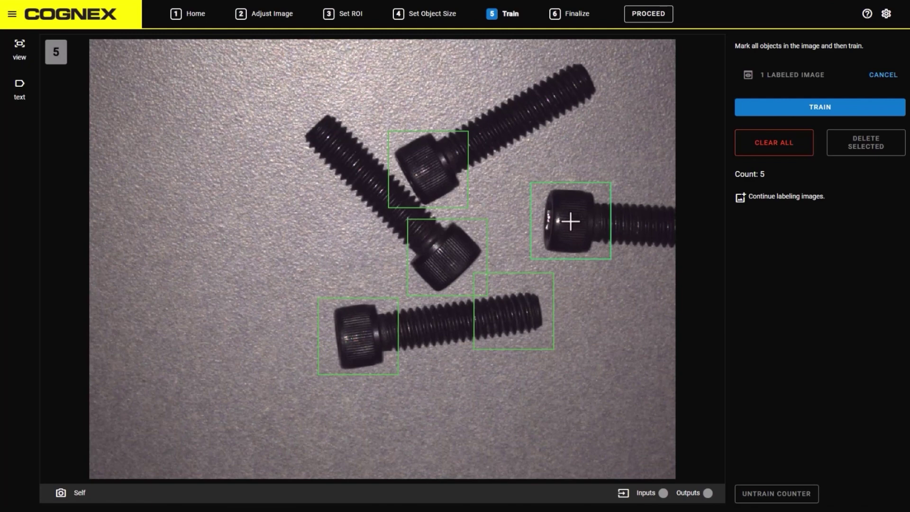
- Delete the false mark on the threaded end of the lower bolt and train the counter with this image
left_click(523, 274)
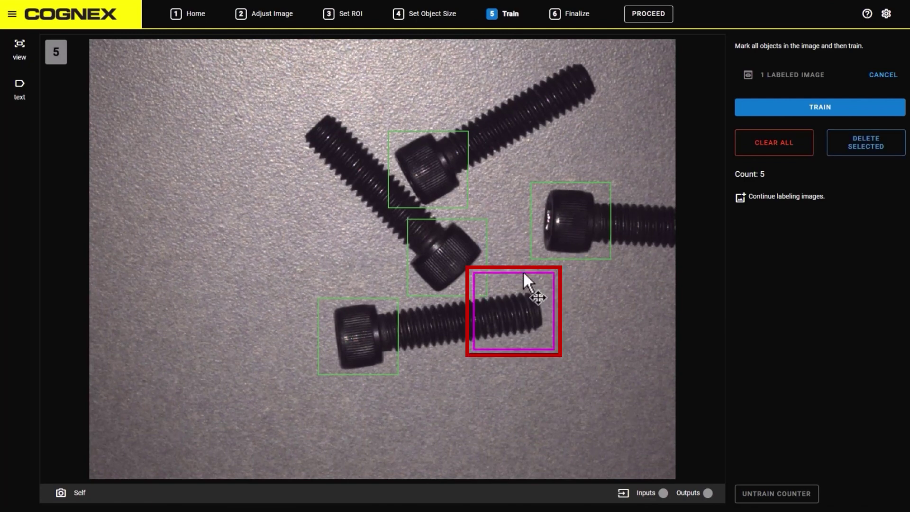
left_click(886, 149)
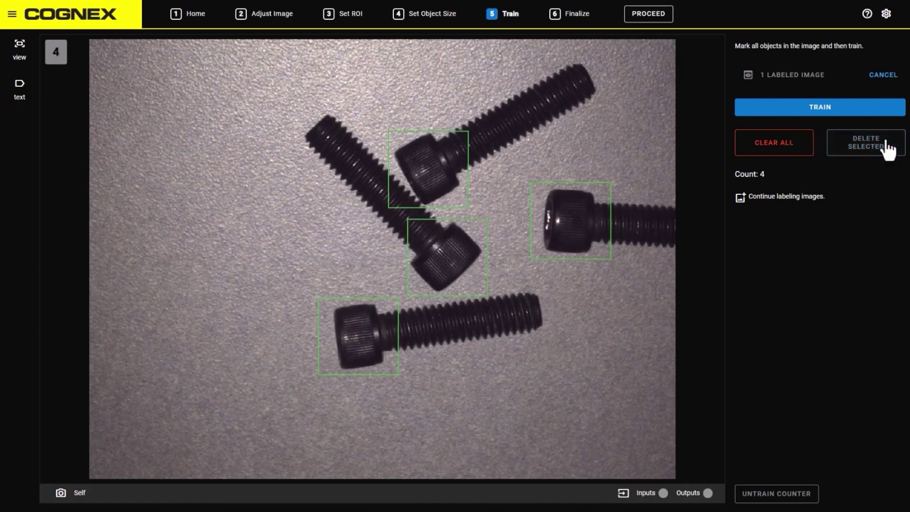
left_click(838, 114)
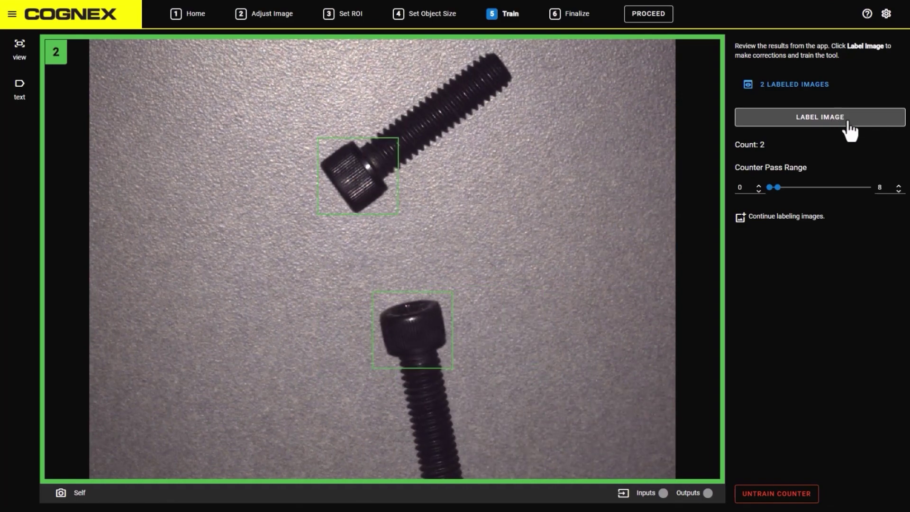
- Label three further images with different bolt arrangements, accepting the predicted bolt head marks, and train the counter on each
left_click(841, 121)
left_click(842, 114)
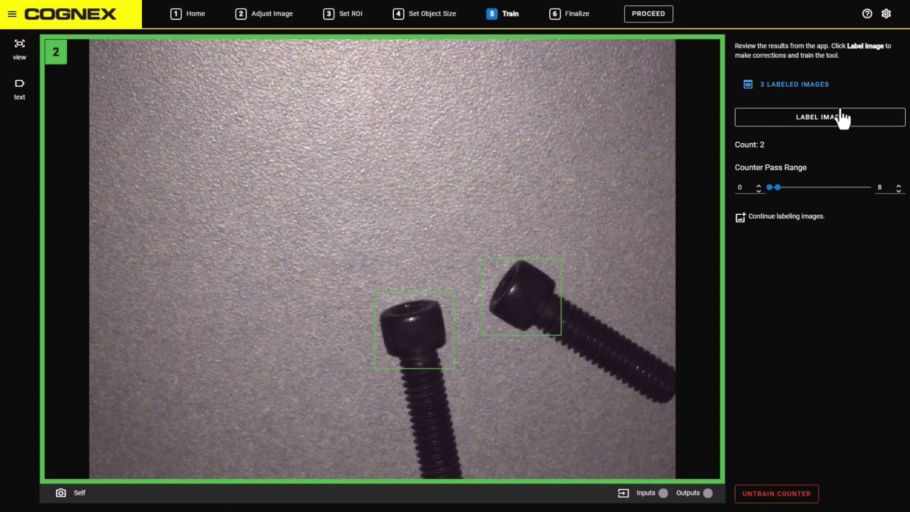
left_click(848, 125)
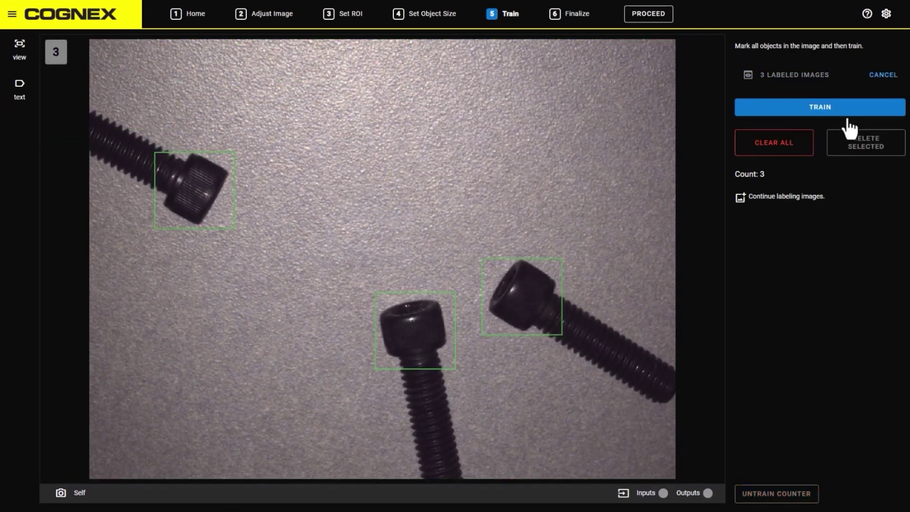
left_click(848, 112)
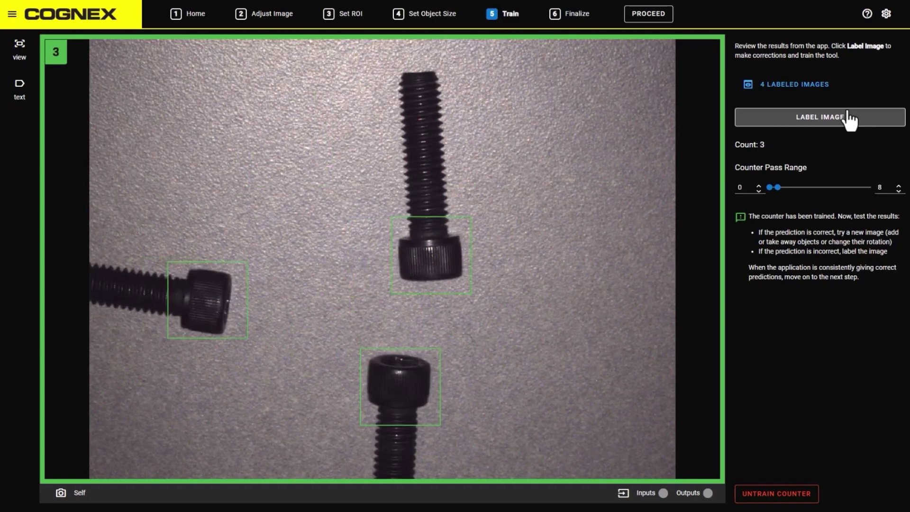
left_click(849, 119)
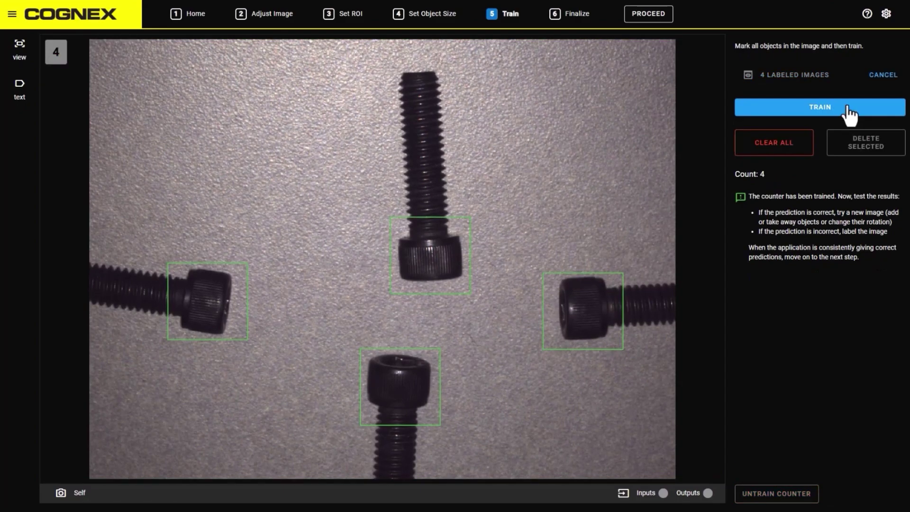
left_click(848, 114)
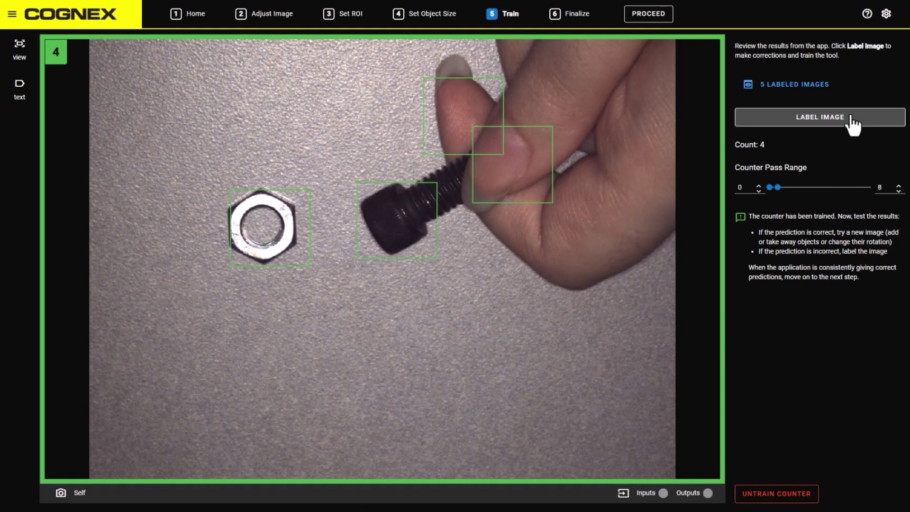
- Label the image with the nut and hand, delete the false marks on the fingers and nut, and train the counter
left_click(851, 118)
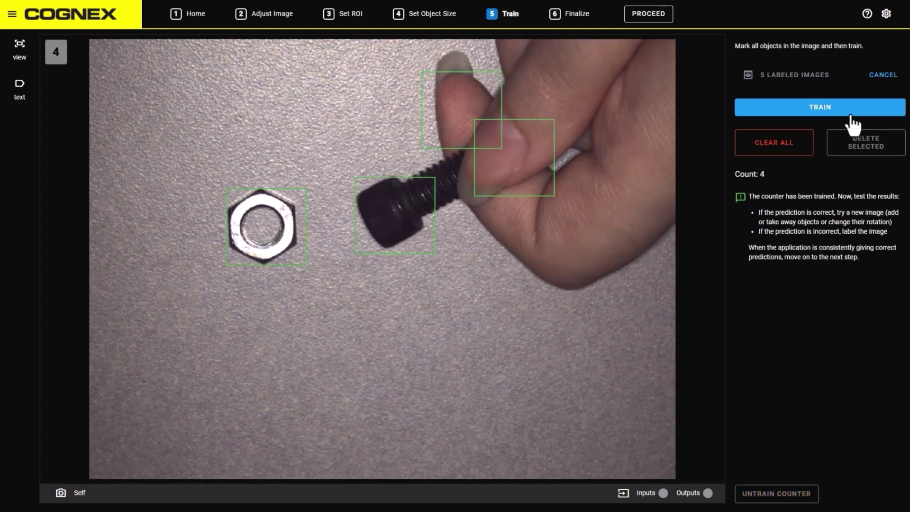
left_click(563, 152)
left_click(547, 161)
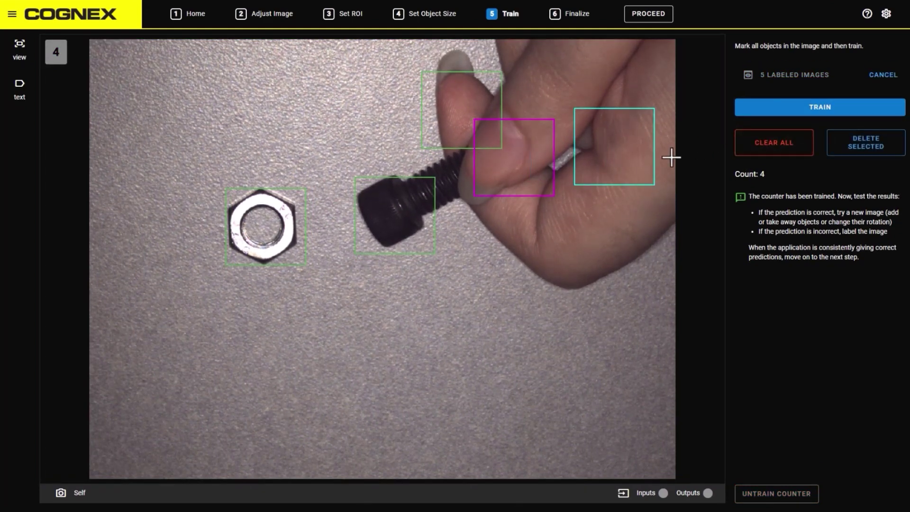
left_click(866, 144)
left_click(501, 134)
left_click(853, 144)
left_click(298, 220)
left_click(869, 145)
left_click(827, 110)
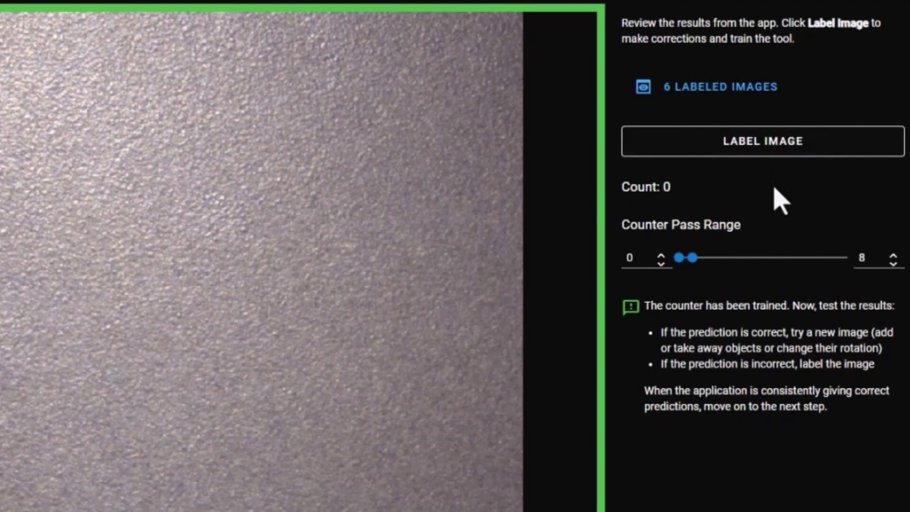
- Set the upper limit of the Counter Pass Range to 3 and enter the monitoring view from the Finalize stage
left_click_drag(692, 258, 673, 258)
left_click(866, 258)
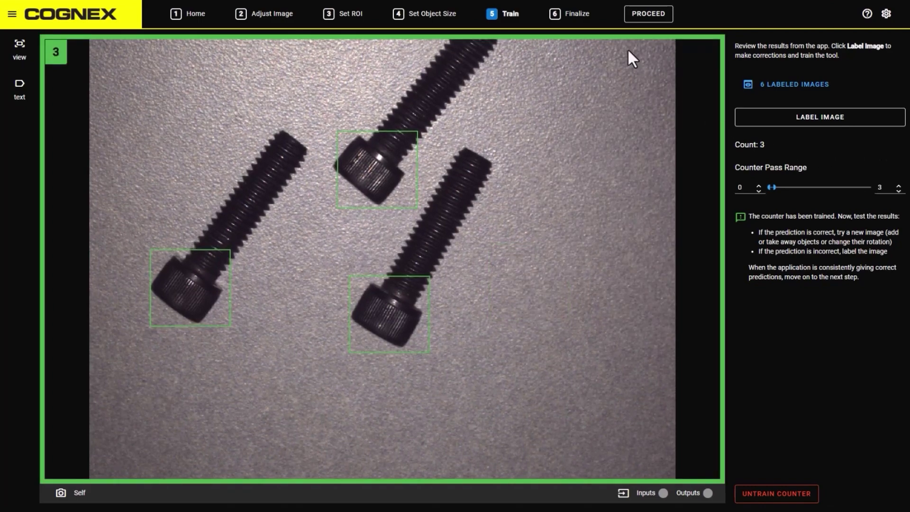
left_click(584, 18)
left_click(768, 80)
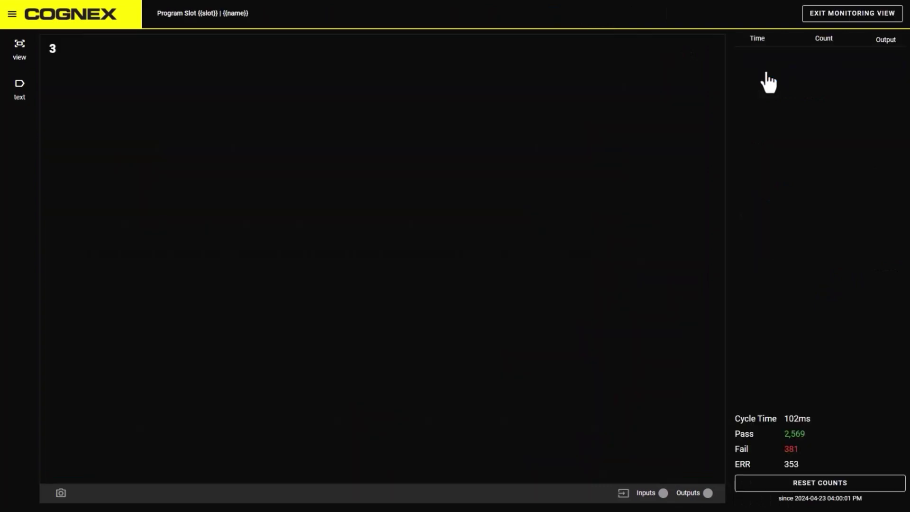